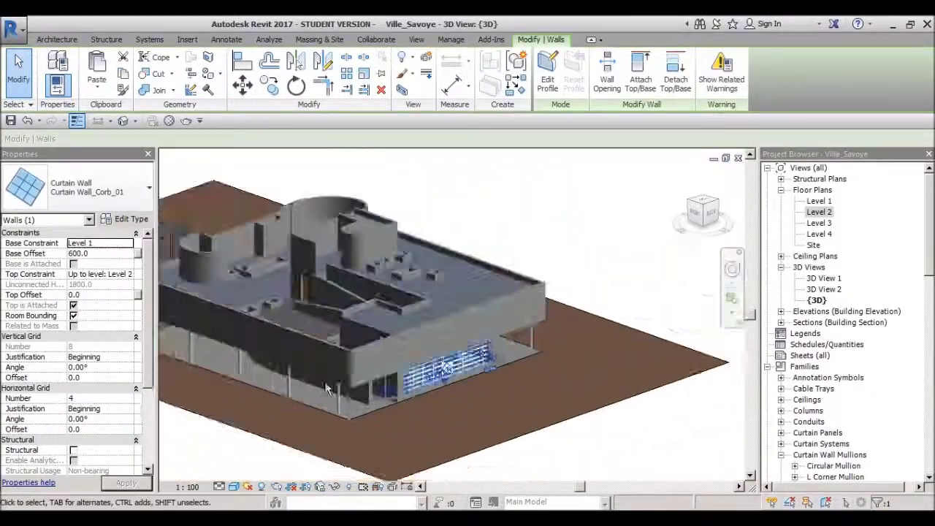
- Orbit around the whole villa and start rendering the perspective 3D View 1
middle_click_drag(562, 307, 623, 374, "shift")
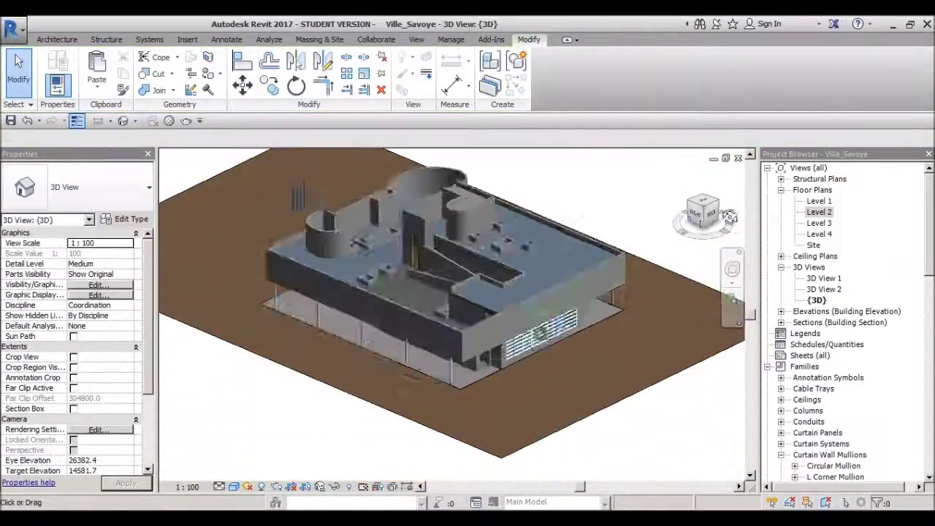
middle_click_drag(729, 216, 534, 455, "shift")
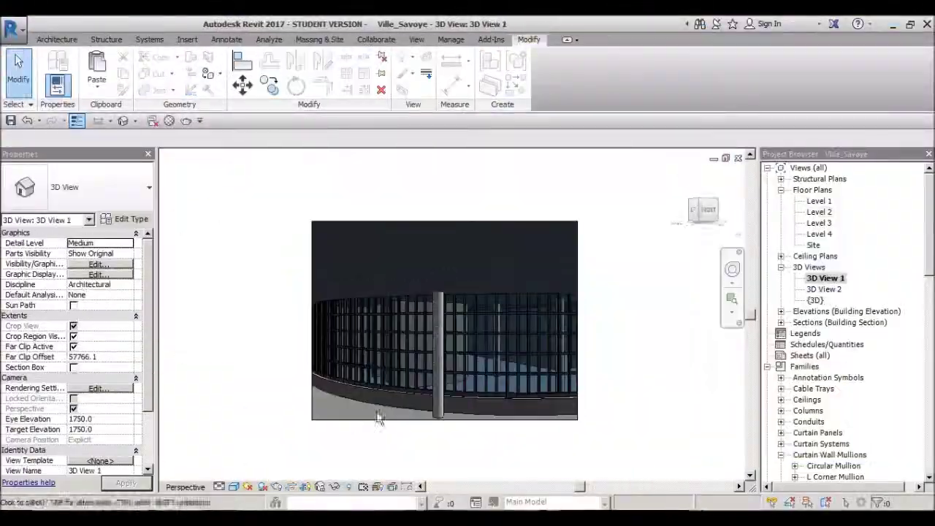
left_click(64, 53)
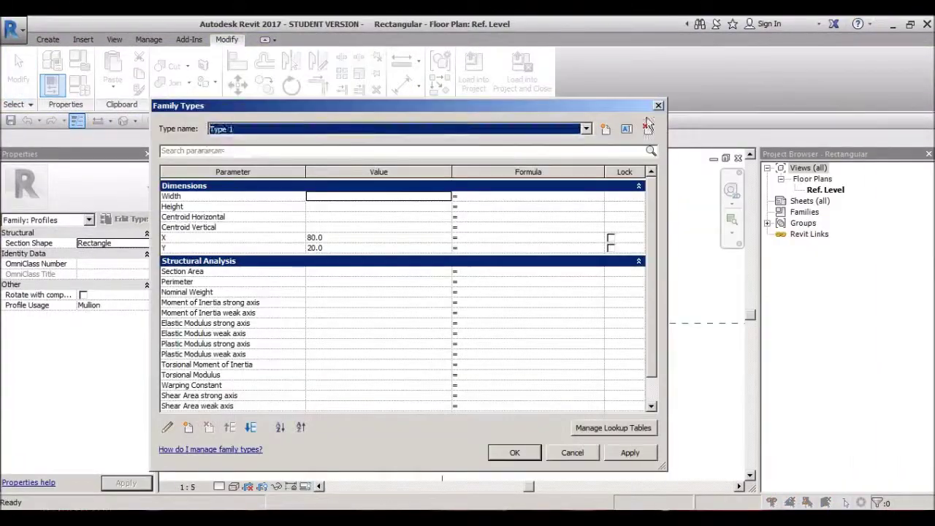
- Load the 80x20 Rectangular profile type into Ville_Savoye and close the Material Browser
left_click(737, 157)
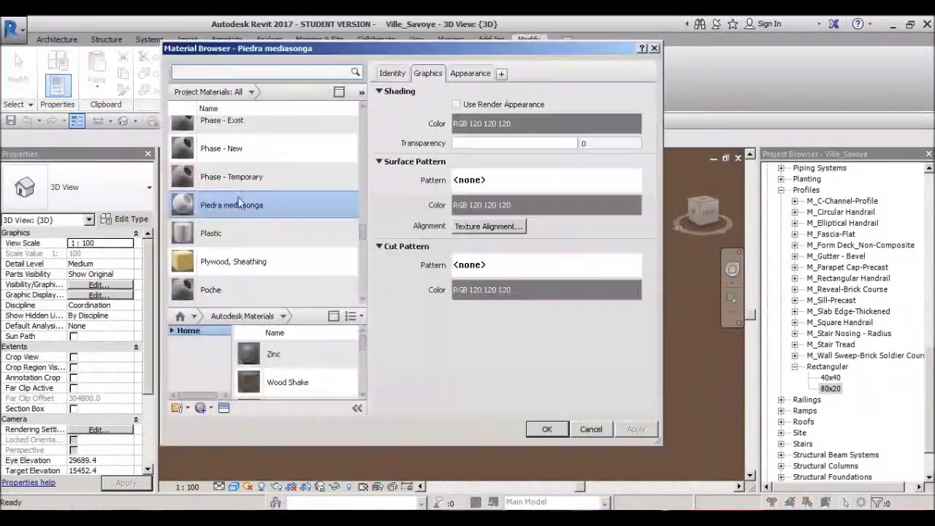
left_click(546, 428)
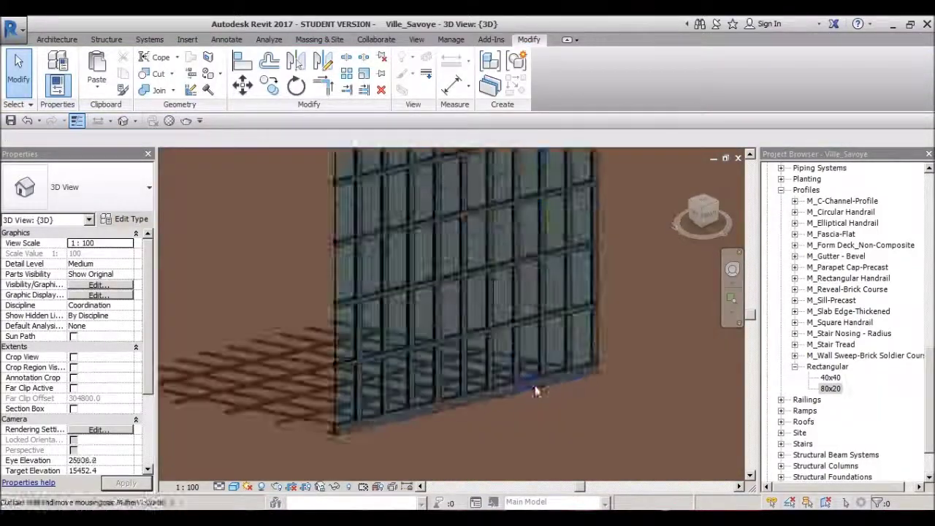
- Give Curtain Wall_Corbu_ARC Corbu_2 vertical mullions and a Fixed Distance 500 horizontal grid with mullions
middle_click_drag(394, 260, 500, 298, "shift")
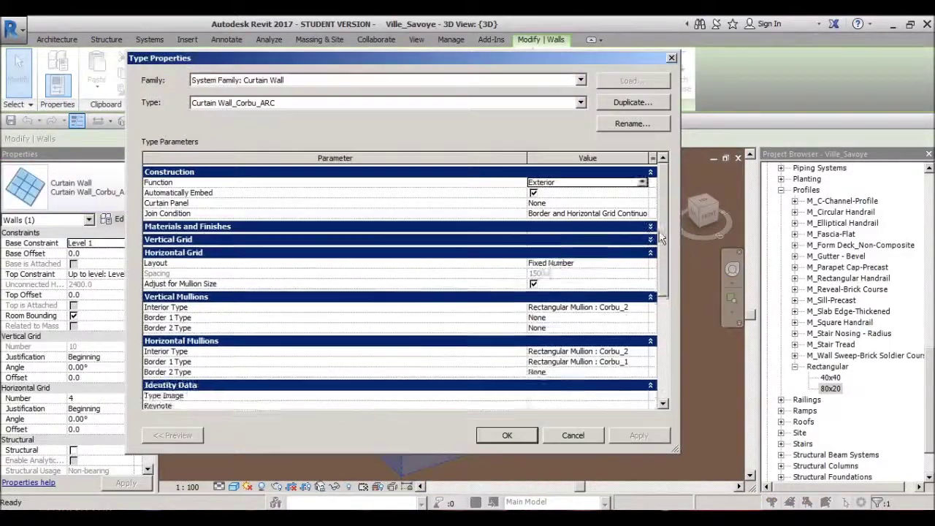
scroll(177, 269, "down", 3)
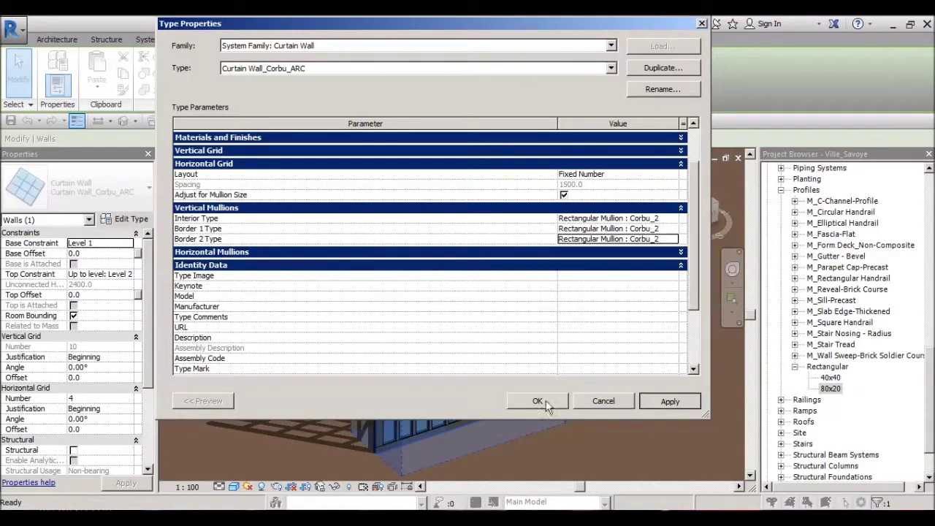
left_click(544, 401)
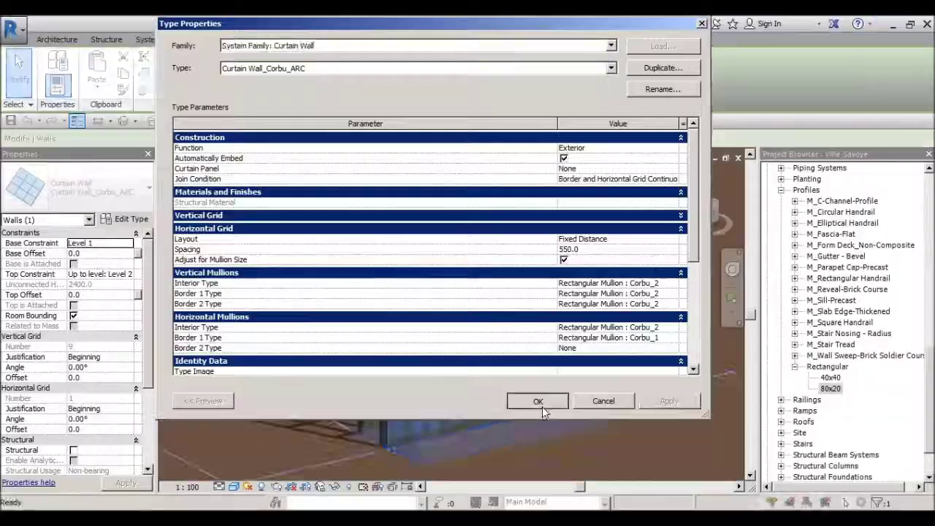
left_click(541, 403)
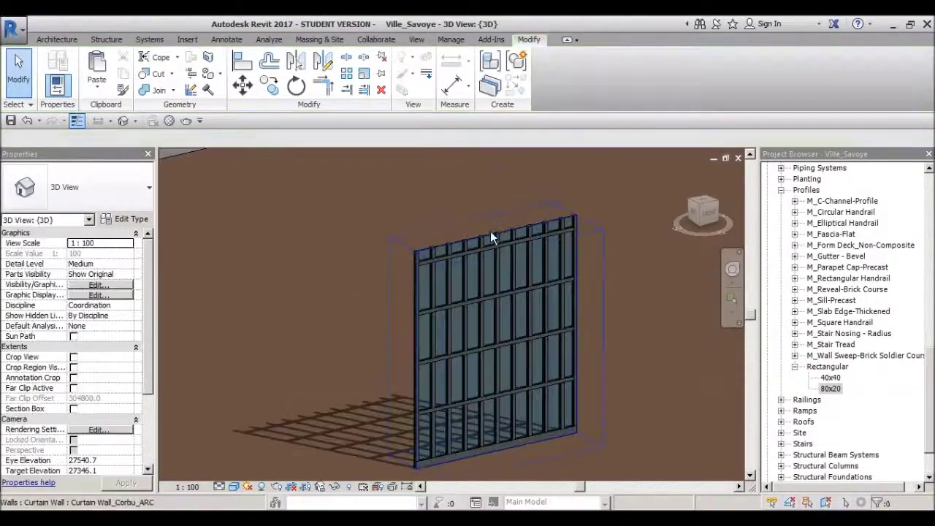
- Change the Curtain Wall_Corbu_ARC horizontal grid spacing to a Fixed Distance of 200 and apply it
left_click(559, 404)
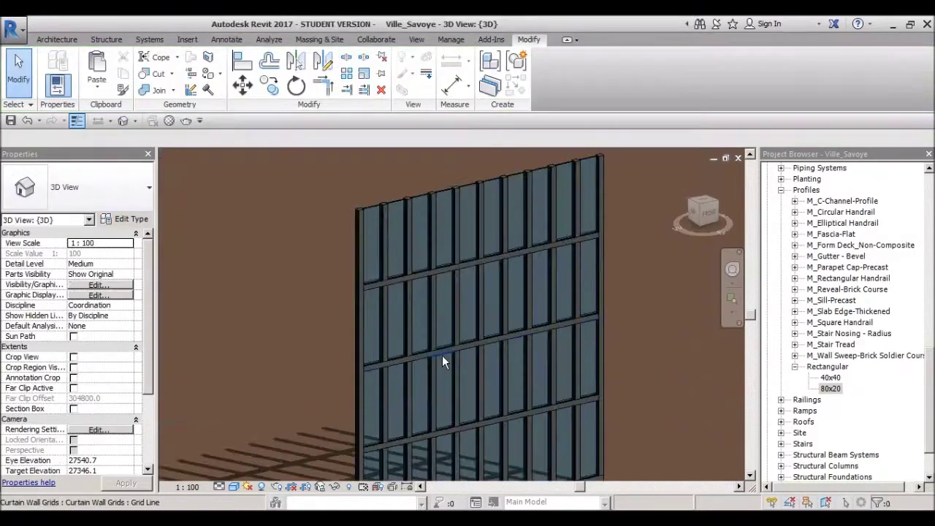
scroll(387, 347, "up", 3)
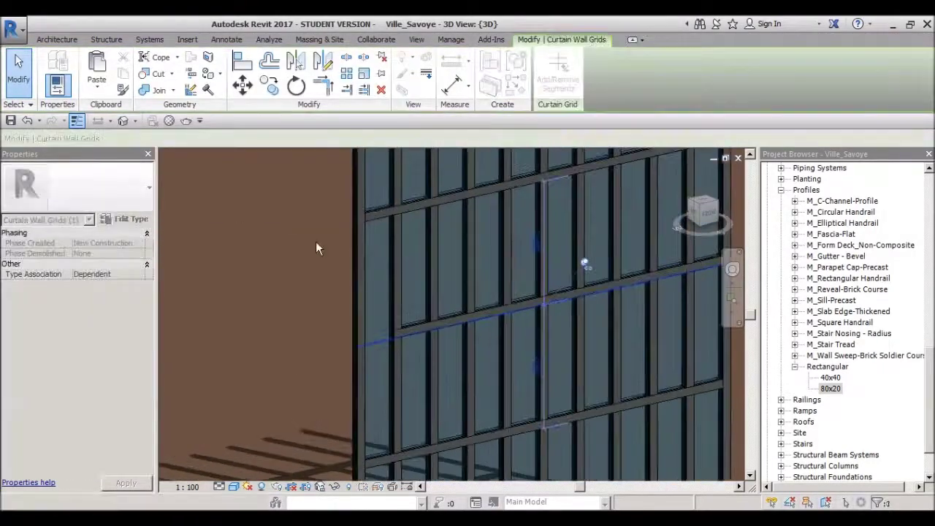
key("Escape")
left_click(367, 73)
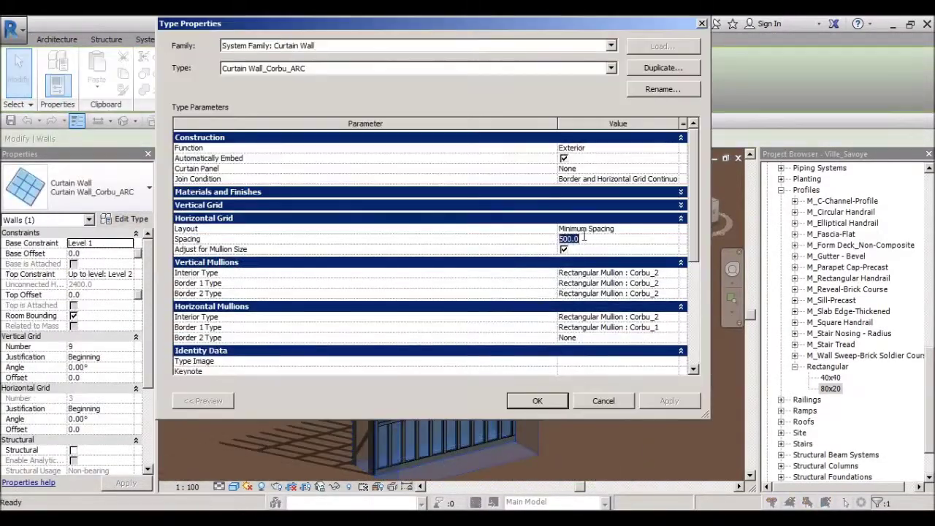
left_click(553, 406)
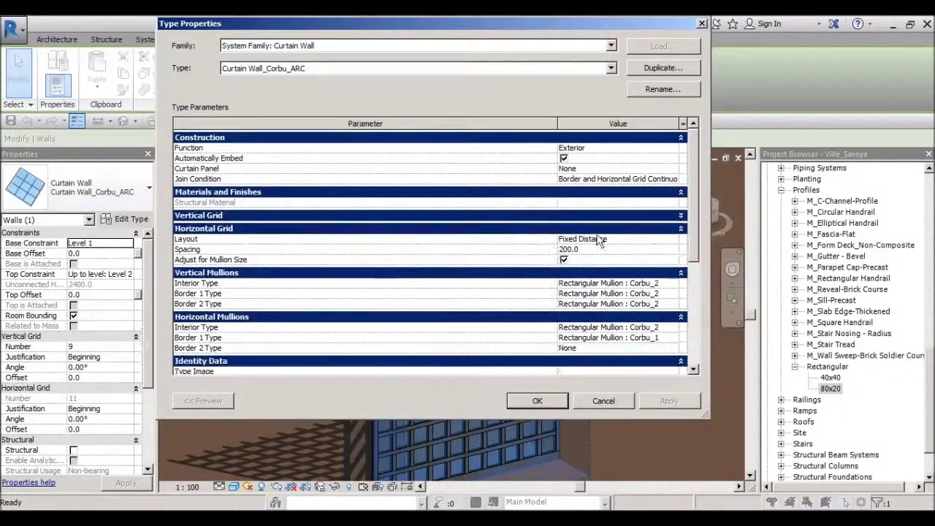
left_click(667, 402)
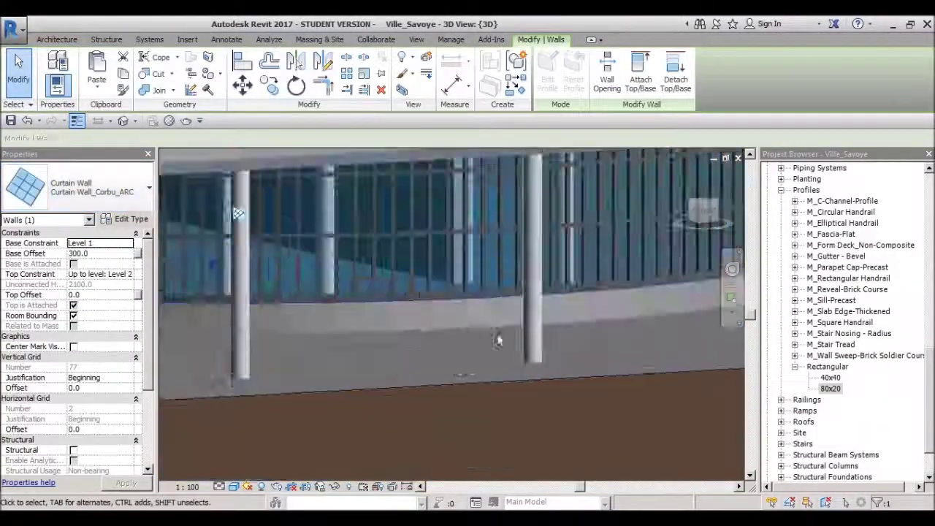
- Dismiss the non-associated gridlines warning and orbit to an oblique view of the building corner
key("Escape")
middle_click_drag(219, 277, 628, 353, "shift")
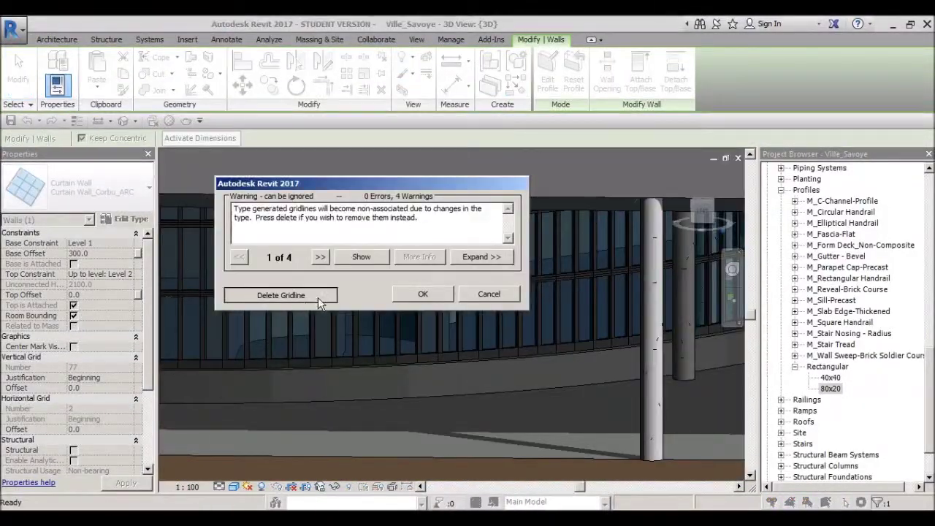
left_click(363, 201)
scroll(372, 355, "down", 5)
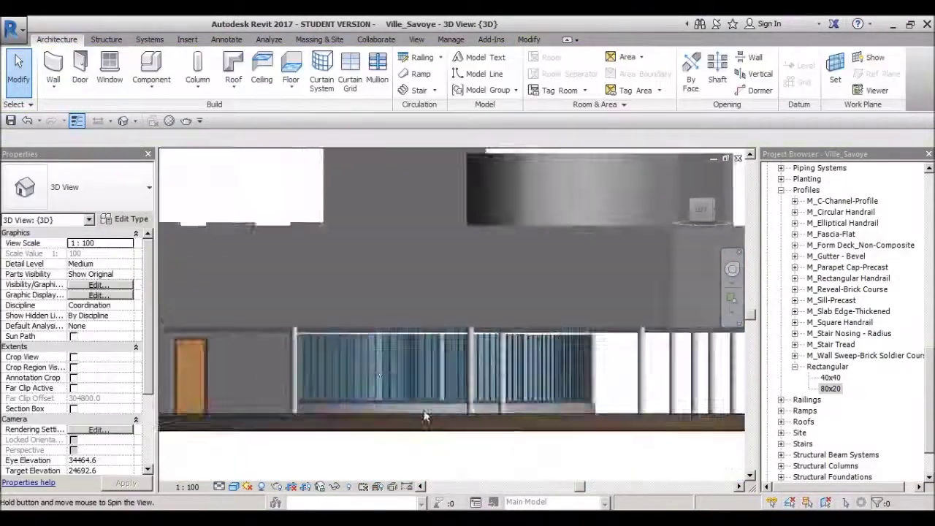
middle_click_drag(426, 417, 280, 340, "shift")
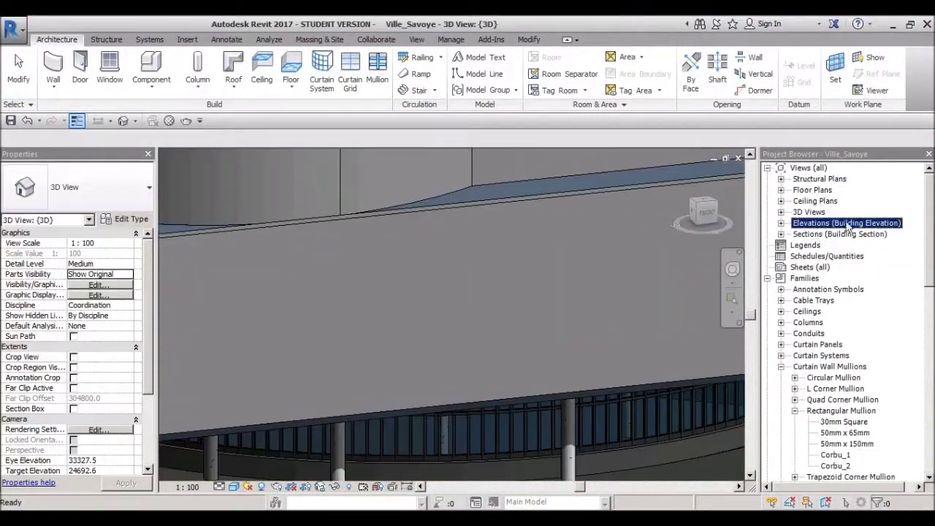
- Show 3D View 1 from the expanded 3D Views list, then switch to the Level 1 floor plan
double_click(808, 212)
double_click(825, 222)
left_click(834, 181)
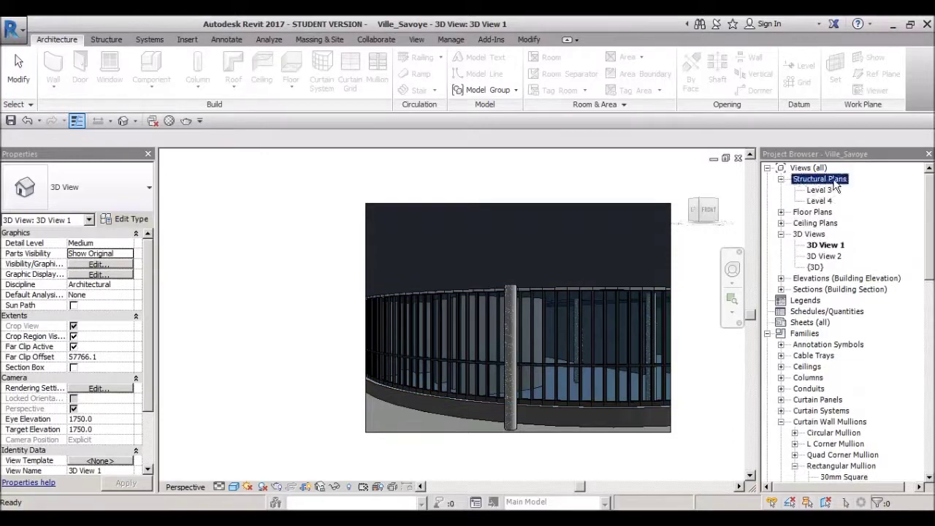
double_click(818, 223)
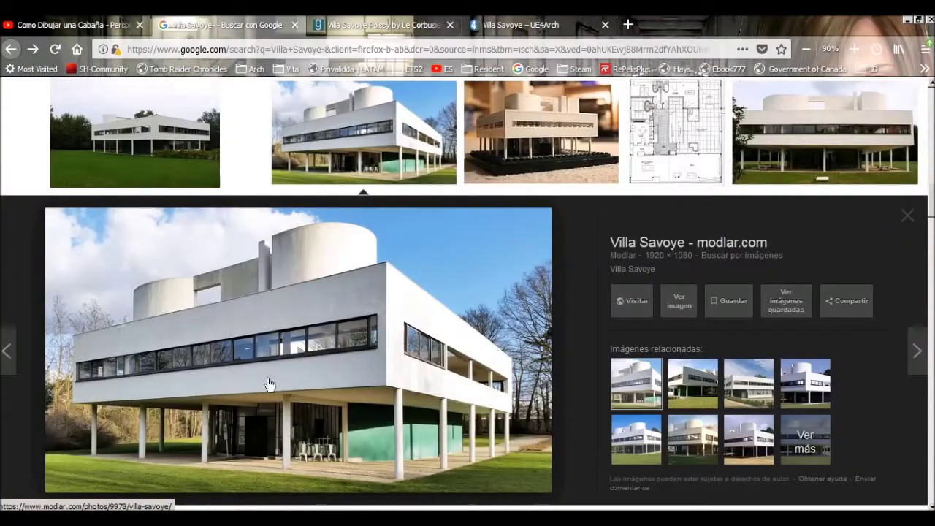
- Browse Villa Savoye image previews, ending on the AD Classics interior photo
key("Right")
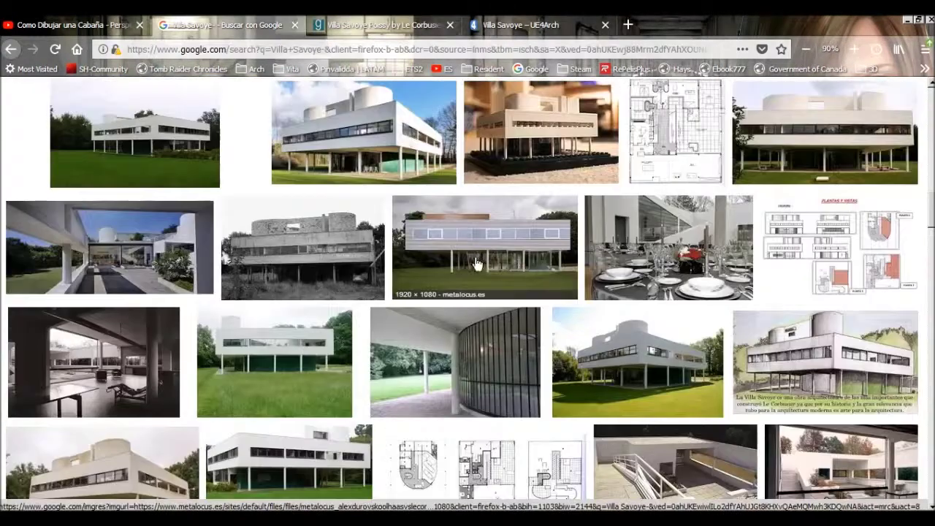
left_click(476, 263)
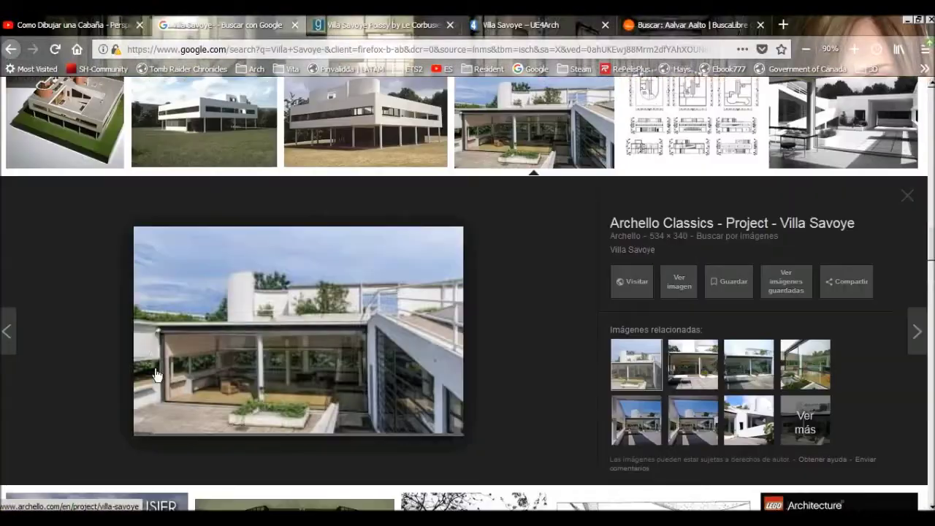
scroll(493, 343, "down", 2)
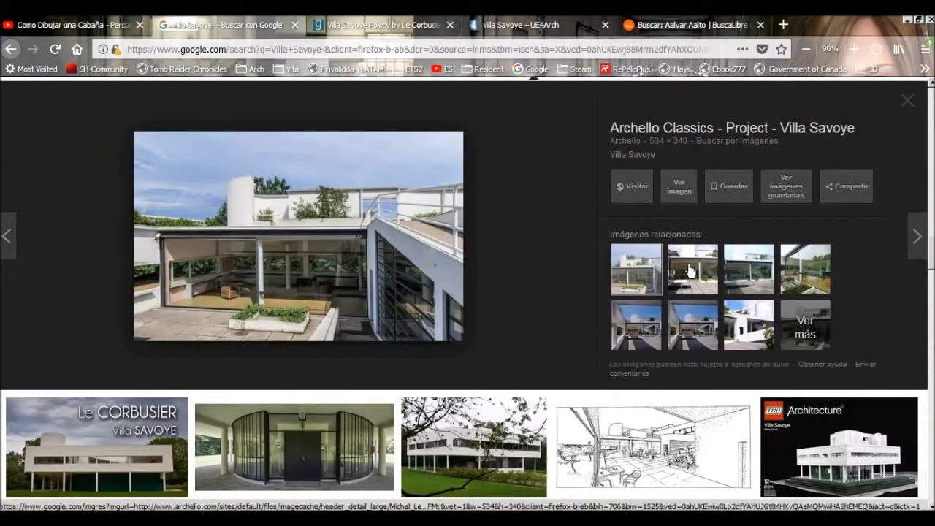
left_click(690, 271)
scroll(811, 390, "up", 5)
left_click(811, 390)
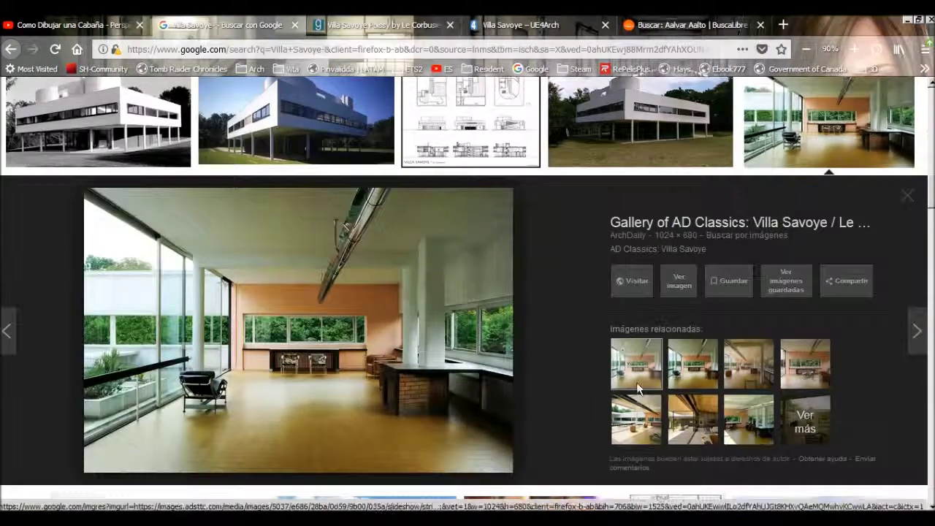
left_click(707, 415)
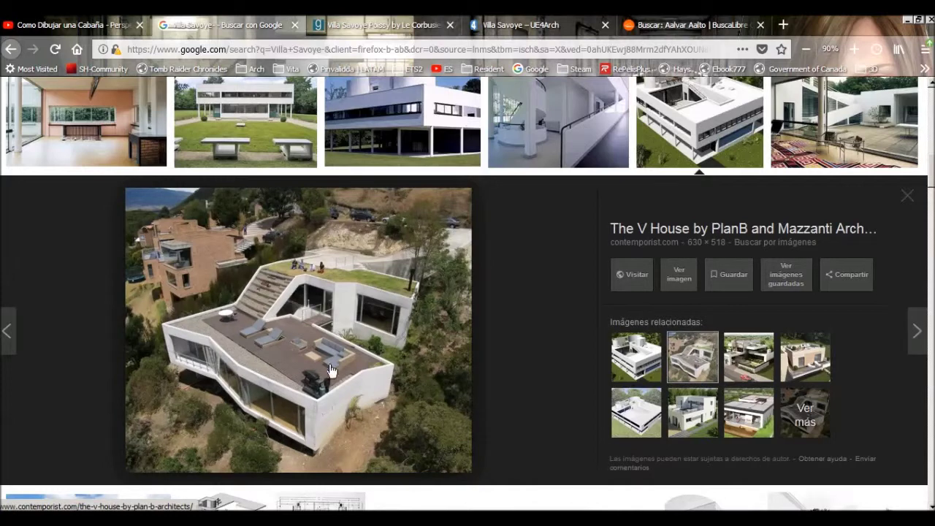
key("Left")
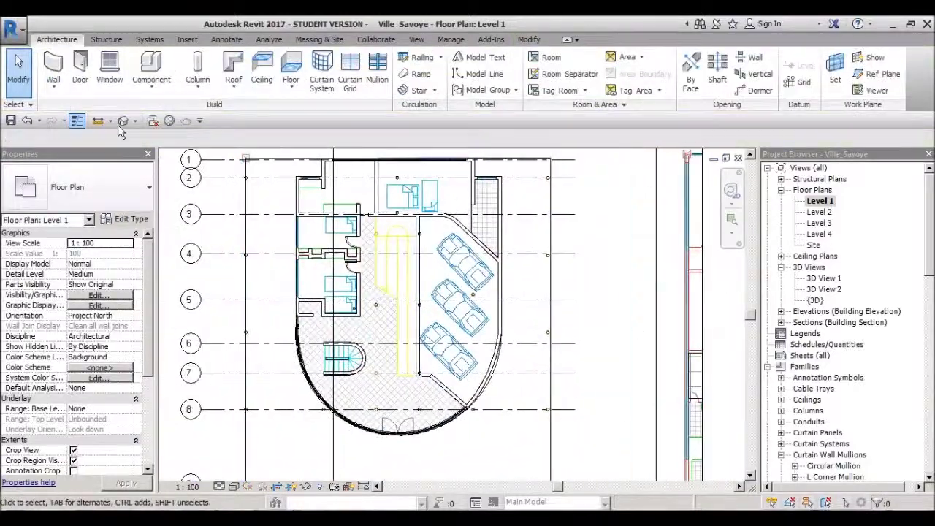
- Open the {3D} view and orbit the villa to a flatter isometric angle
left_click(123, 120)
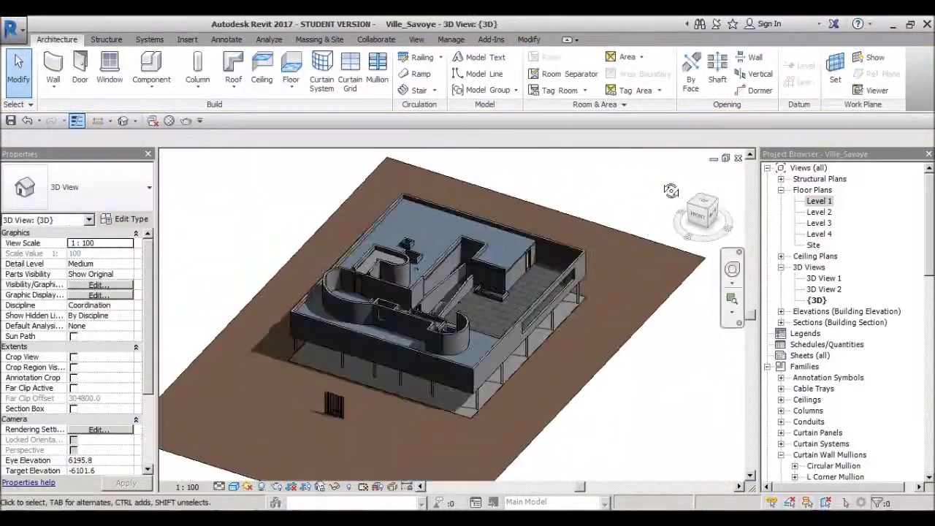
left_click_drag(707, 219, 693, 214)
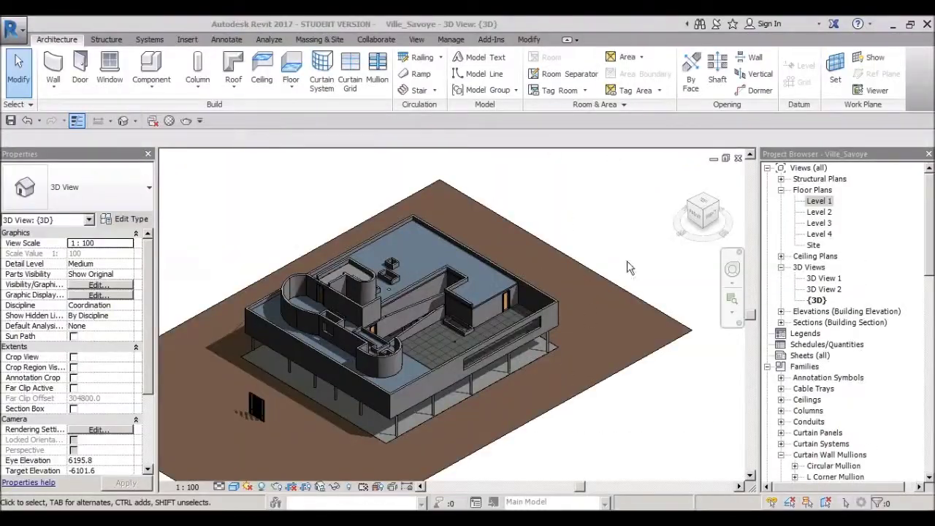
middle_click_drag(626, 267, 484, 395, "shift")
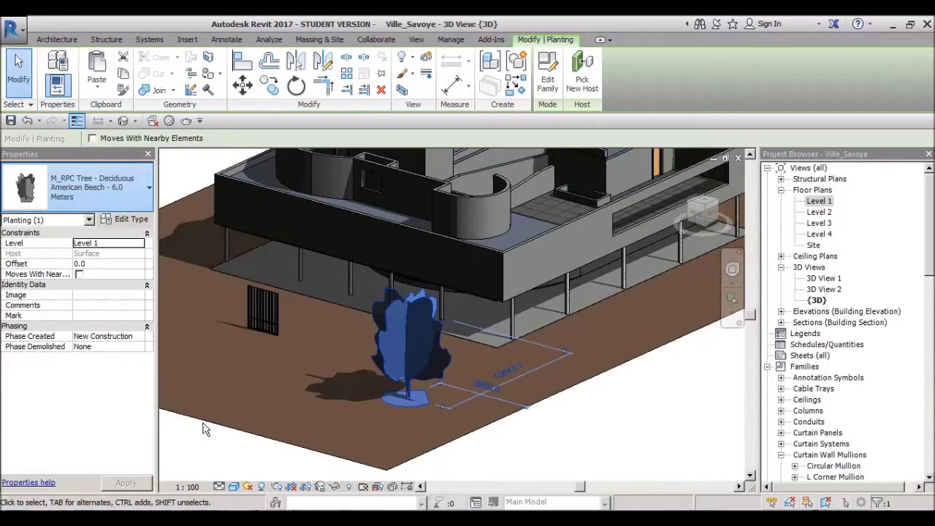
- Orbit out over the whole site and close the rendering panel
middle_click_drag(230, 351, 675, 288, "shift")
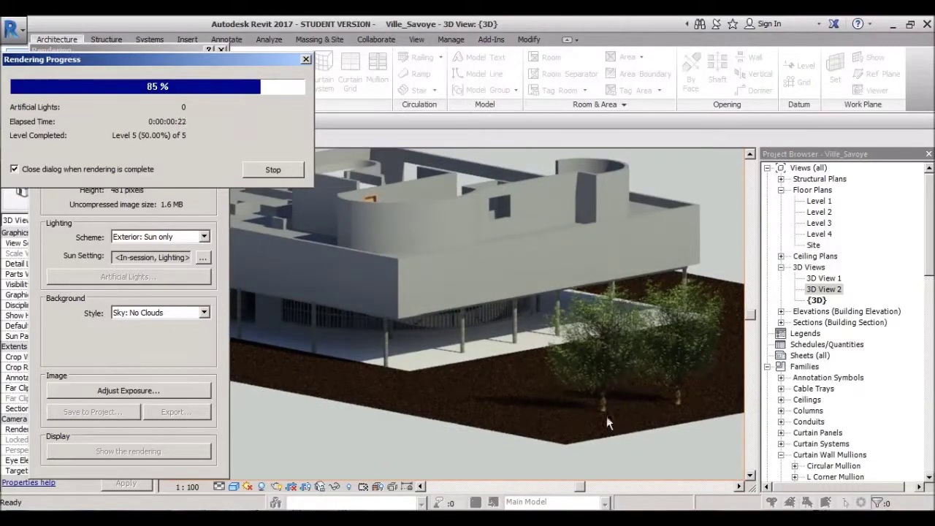
left_click(221, 51)
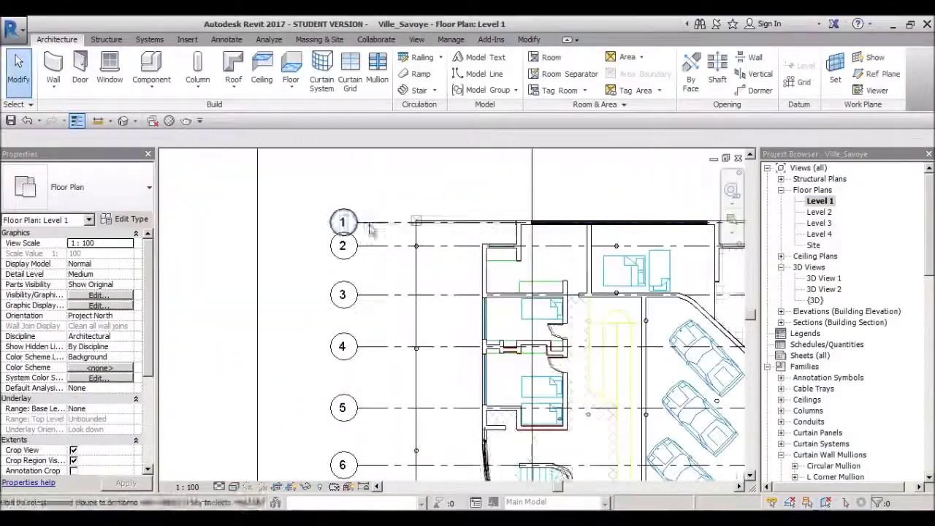
- Zoom out the Level 1 plan, start a structural column and open Load Family
scroll(434, 258, "down", 2)
scroll(434, 259, "down", 2)
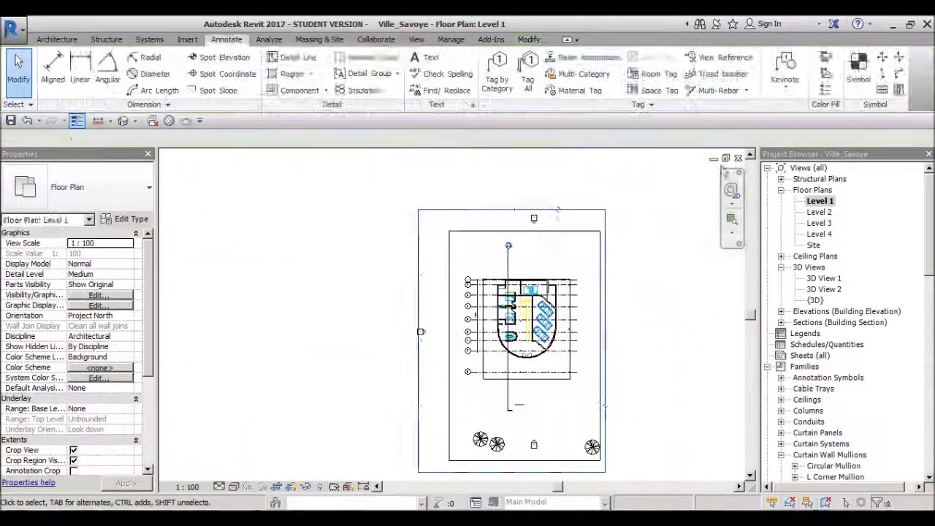
scroll(434, 258, "down", 2)
scroll(372, 307, "down", 3)
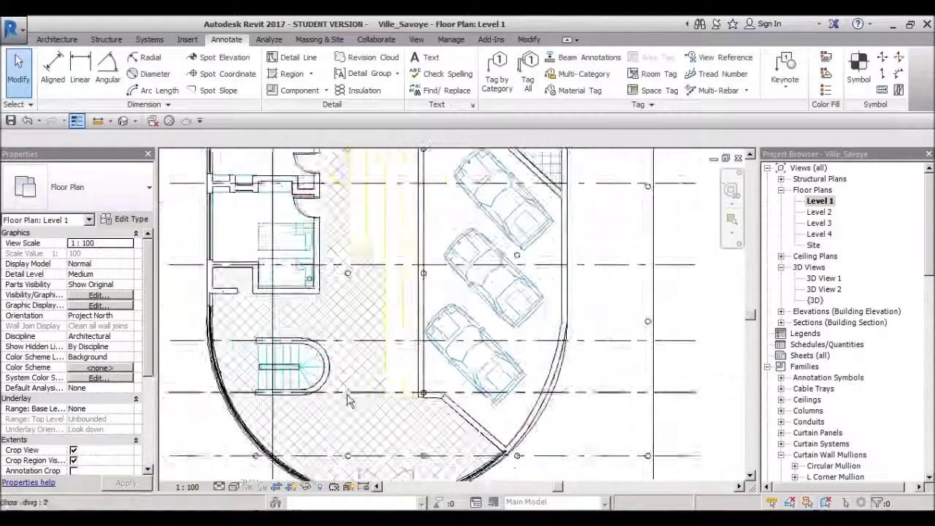
left_click(190, 99)
left_click(547, 73)
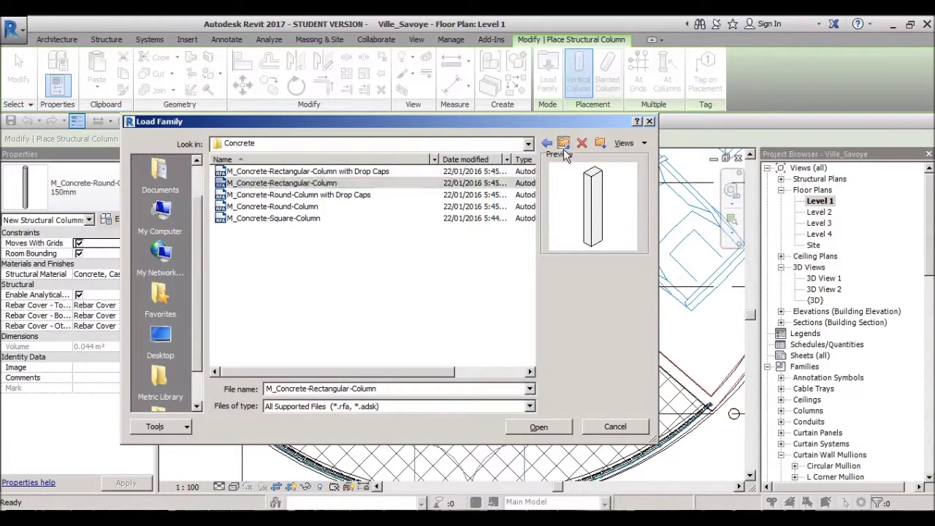
- Load the M_Chamfered Column 200 x 200mm family from the Columns folder and place it from Level 1 to Level 2
double_click(240, 218)
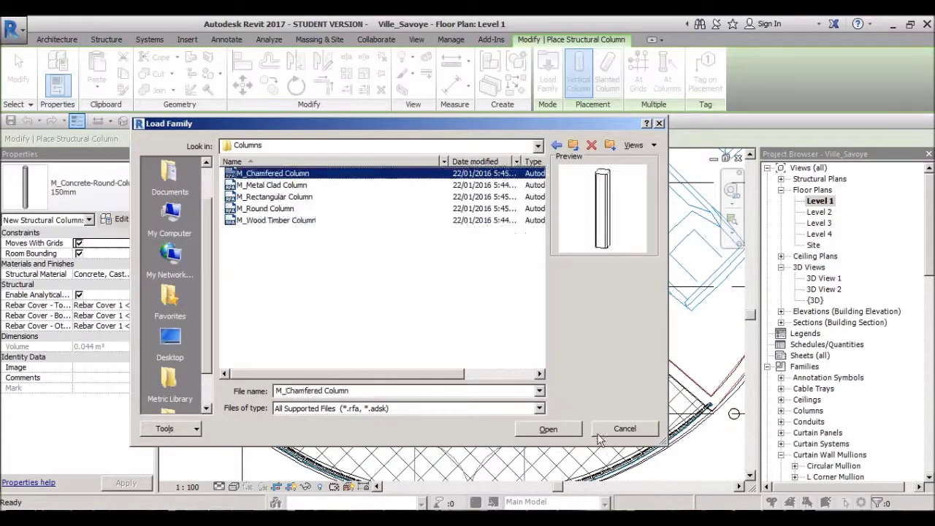
key("Return")
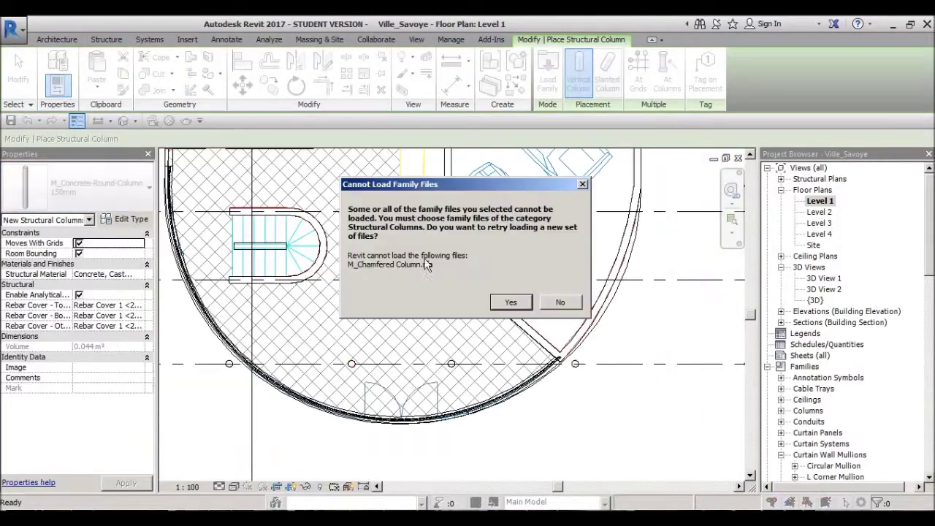
left_click(509, 302)
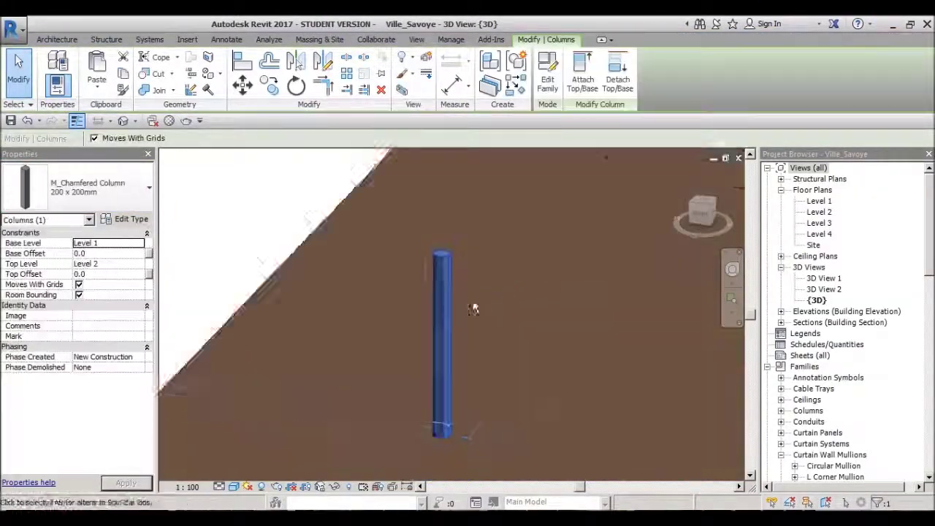
middle_click_drag(452, 235, 431, 417)
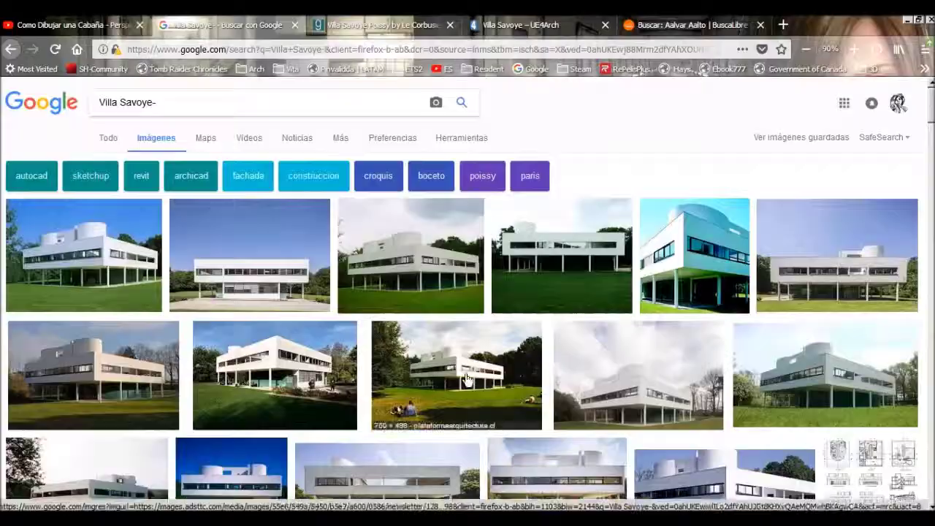
scroll(509, 294, "down", 5)
scroll(509, 295, "down", 5)
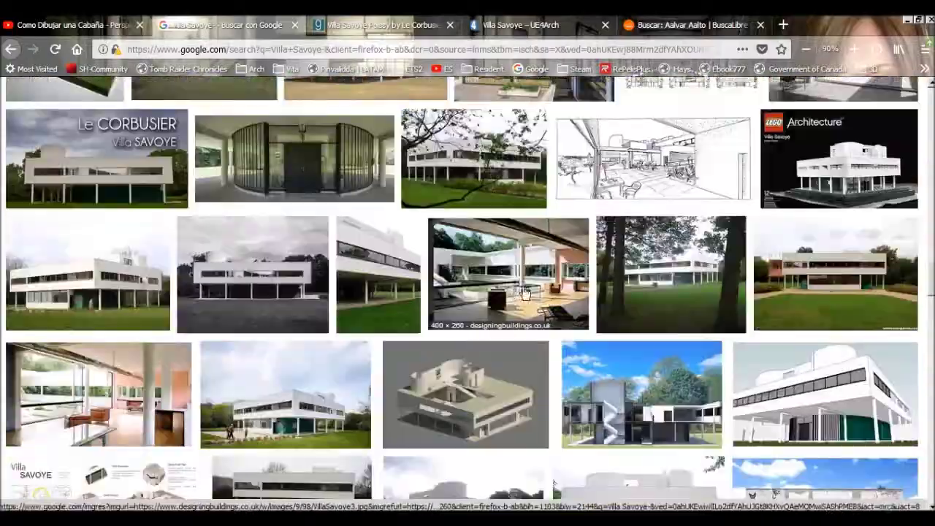
- Preview the CGTrader villa savoye result and open the related TurboSquid model page
left_click(465, 394)
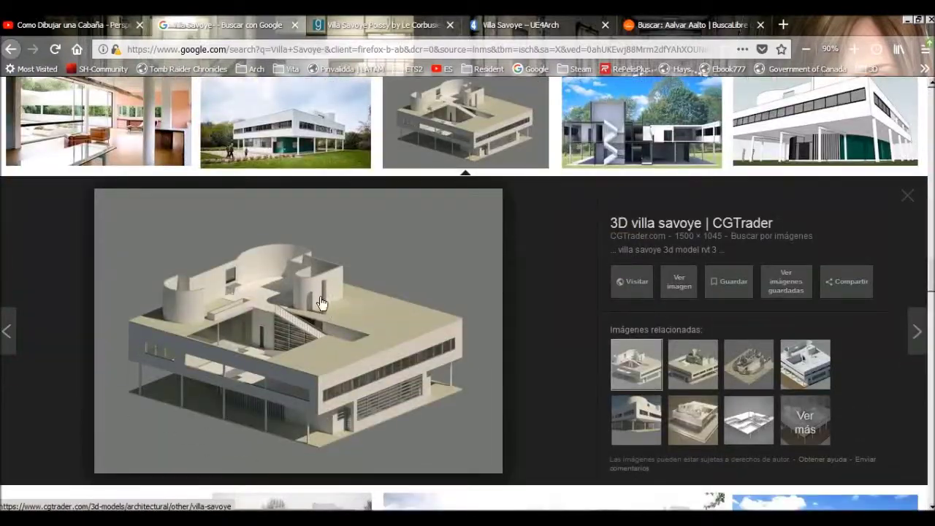
left_click(743, 367)
left_click(310, 465)
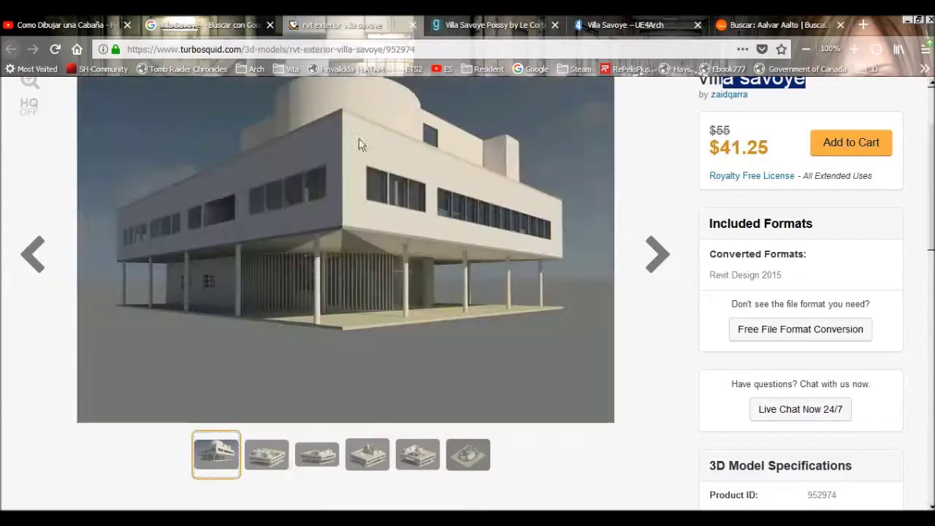
- Browse the TurboSquid gallery's aerial, darker aerial plan and exterior perspective images
left_click(276, 449)
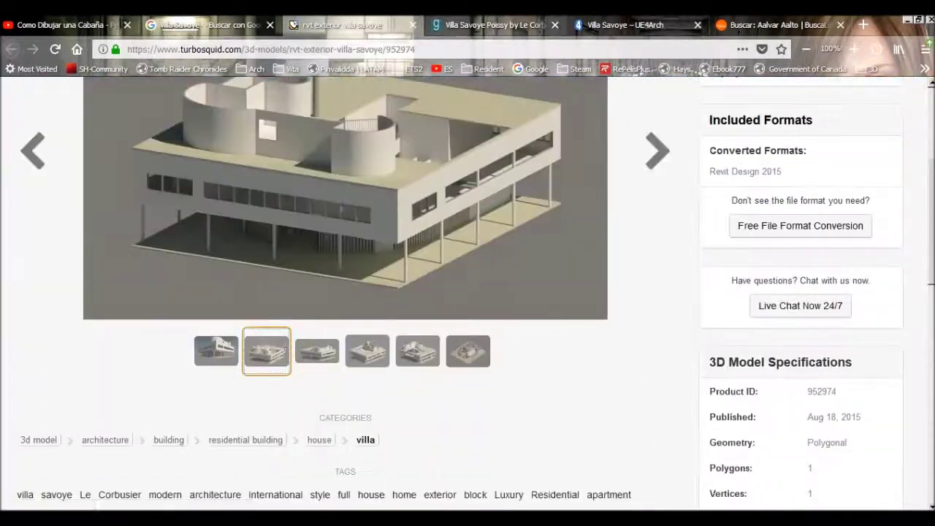
left_click(468, 351)
scroll(243, 467, "up", 2)
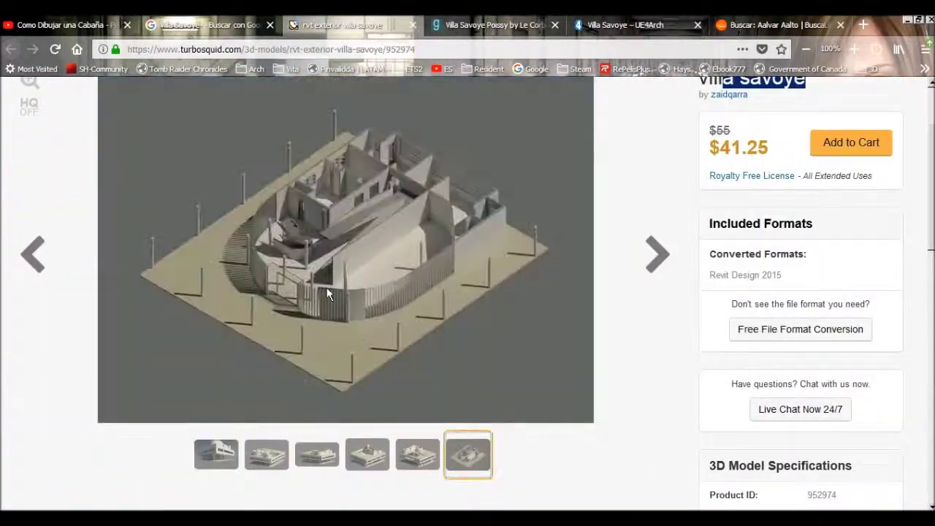
left_click(238, 450)
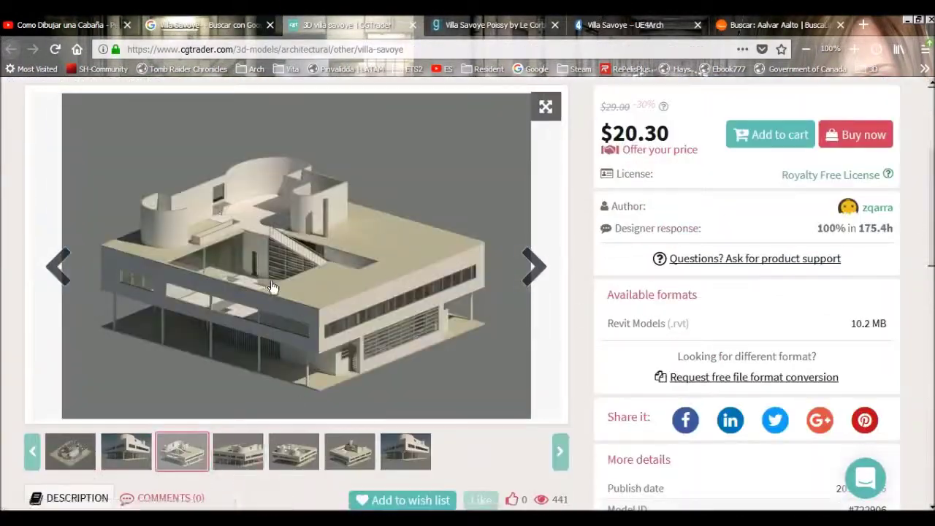
- Scroll through the CGTrader villa savoye Revit model page and its details
scroll(482, 146, "down", 5)
scroll(482, 146, "down", 10)
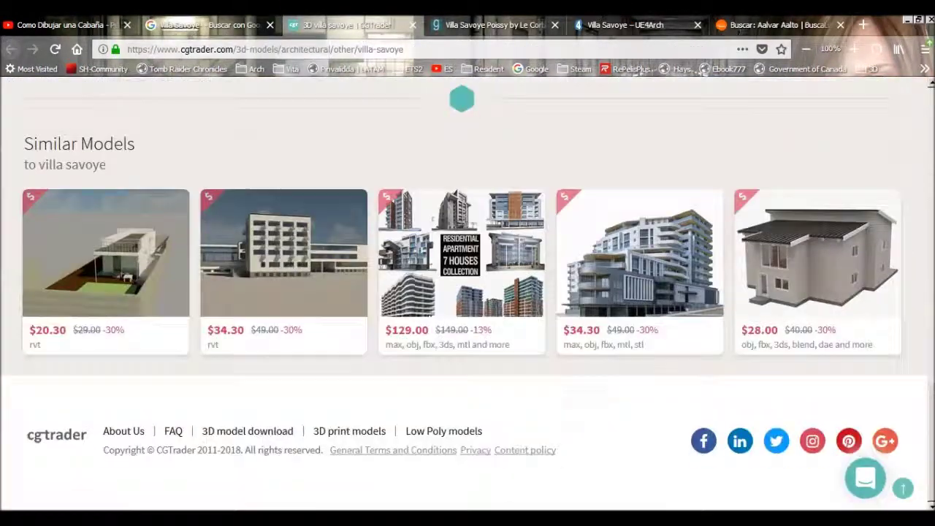
scroll(482, 146, "up", 15)
scroll(366, 271, "down", 7)
scroll(365, 271, "up", 4)
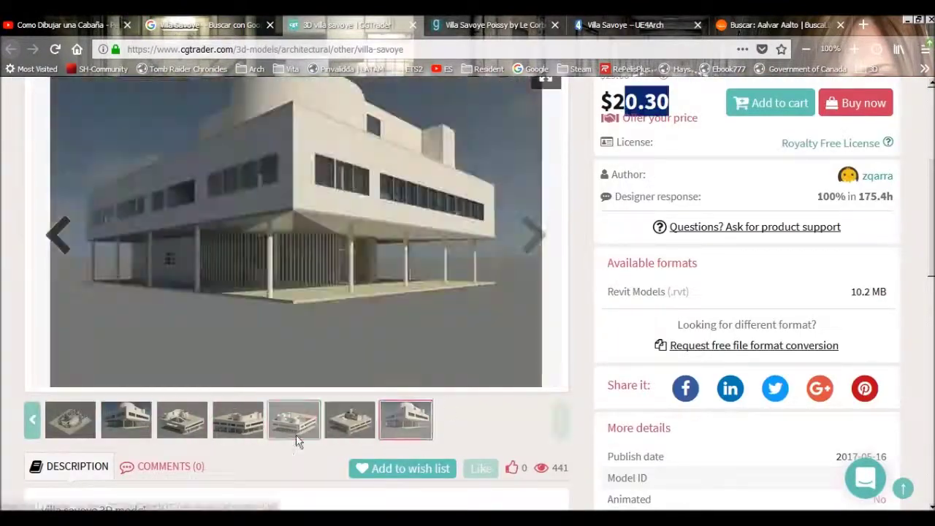
scroll(494, 361, "up", 1)
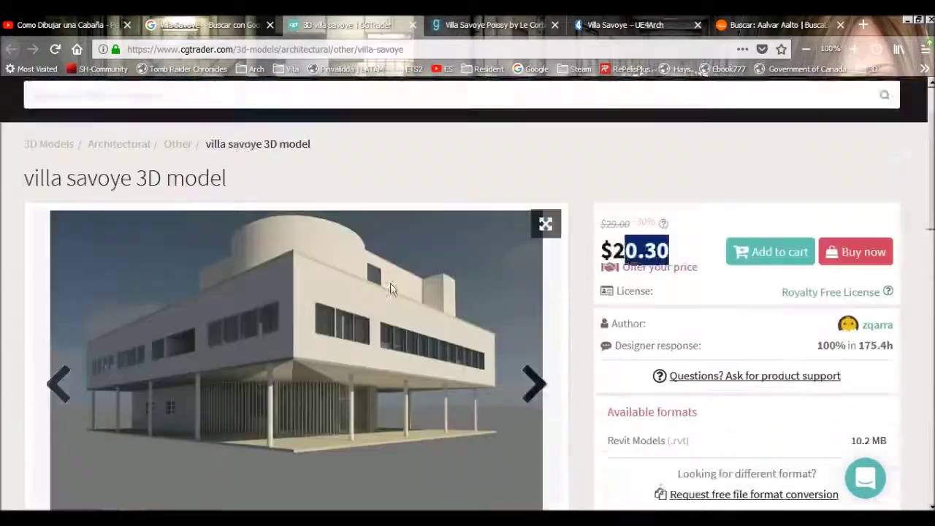